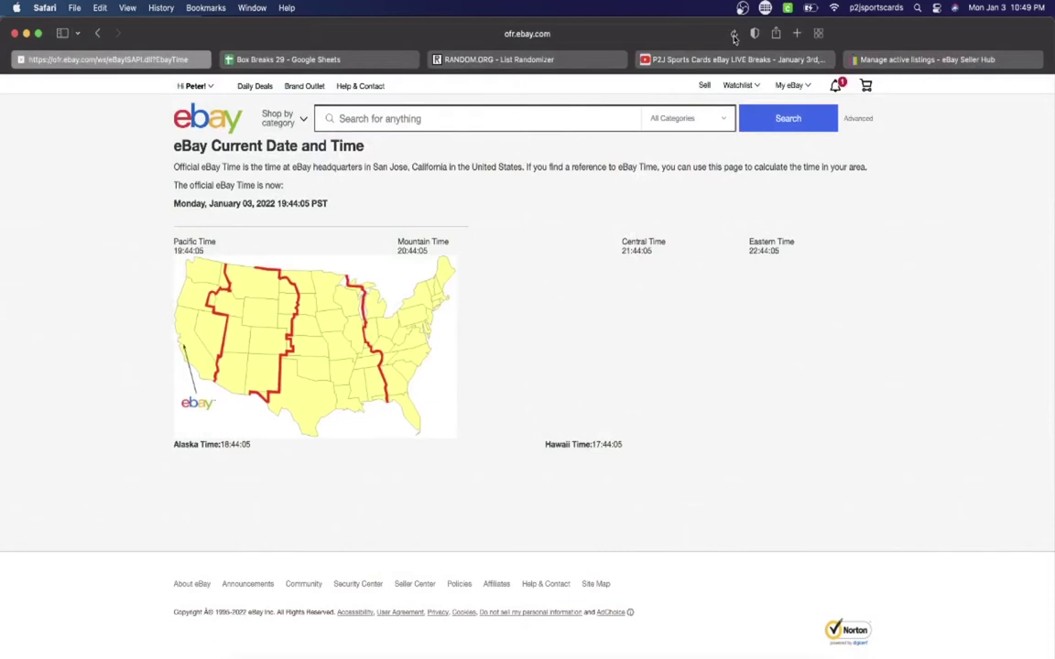
- Refresh the eBay official time page, then open the baseball team sheet in the Box Breaks 29 spreadsheet
{"action": "left_click", "coordinate": [734, 37]}
{"action": "left_click", "coordinate": [236, 57]}
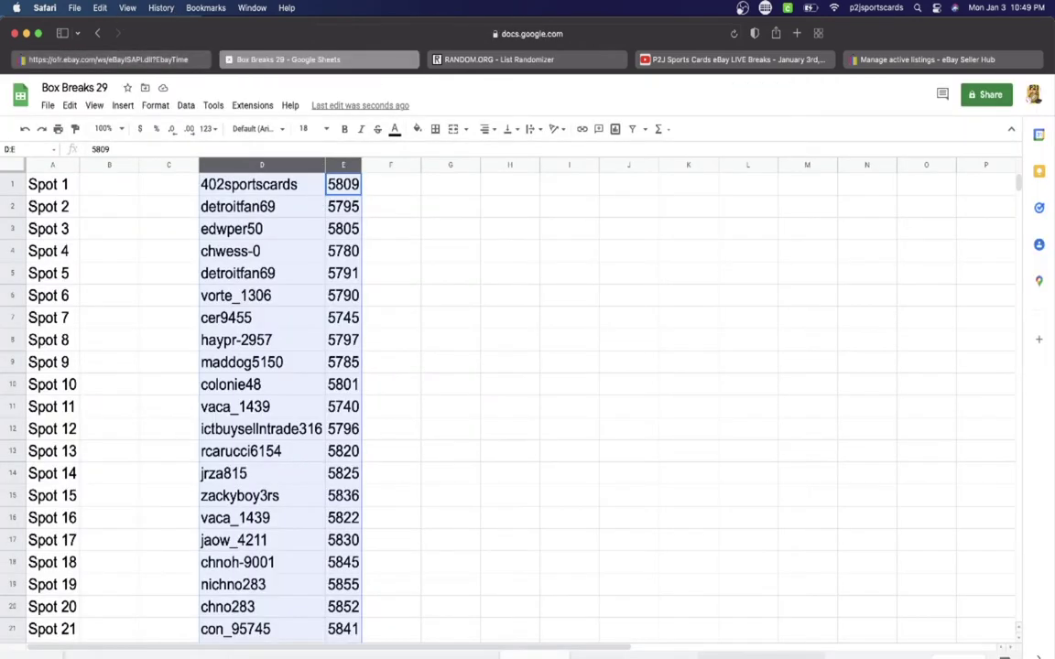
{"action": "key", "text": "alt+Down"}
- Review the buyer usernames in column C and their spot counts in column D, from row 1 to row 30
{"action": "left_click", "coordinate": [285, 183]}
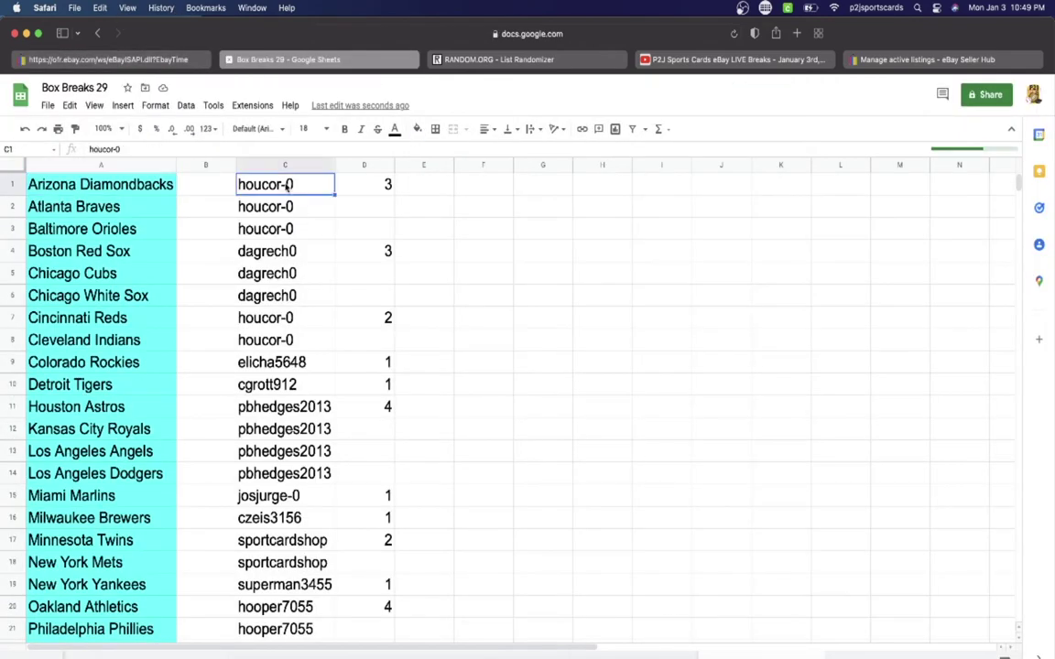
{"action": "left_click", "coordinate": [286, 250]}
{"action": "left_click", "coordinate": [287, 316]}
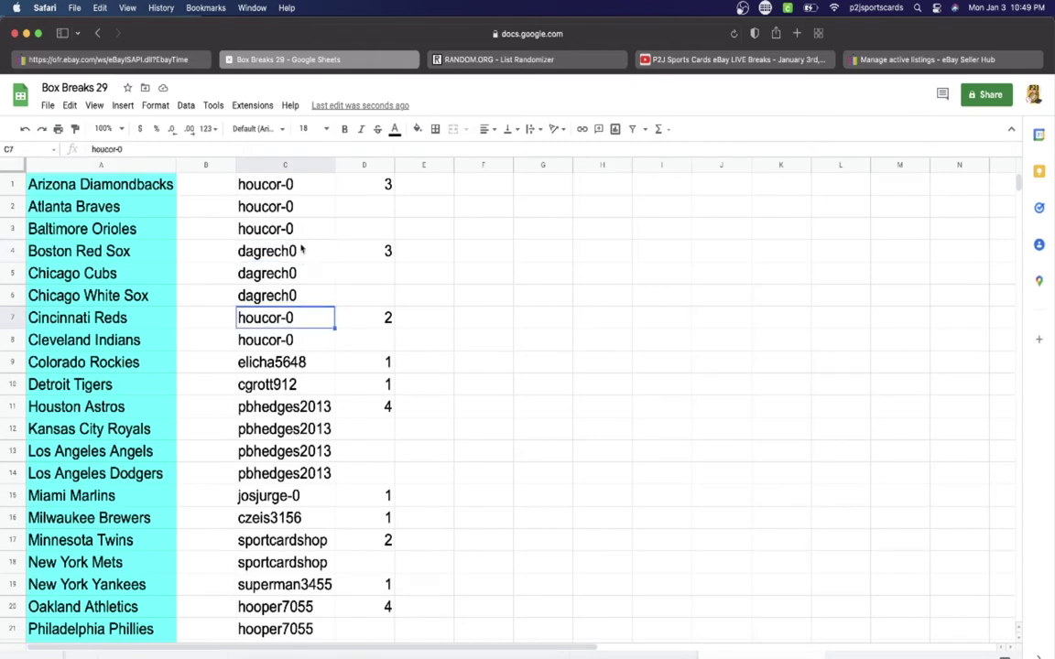
{"action": "scroll", "coordinate": [302, 274], "scroll_direction": "down", "scroll_amount": 1}
{"action": "left_click", "coordinate": [297, 321]}
{"action": "scroll", "coordinate": [294, 252], "scroll_direction": "down", "scroll_amount": 2}
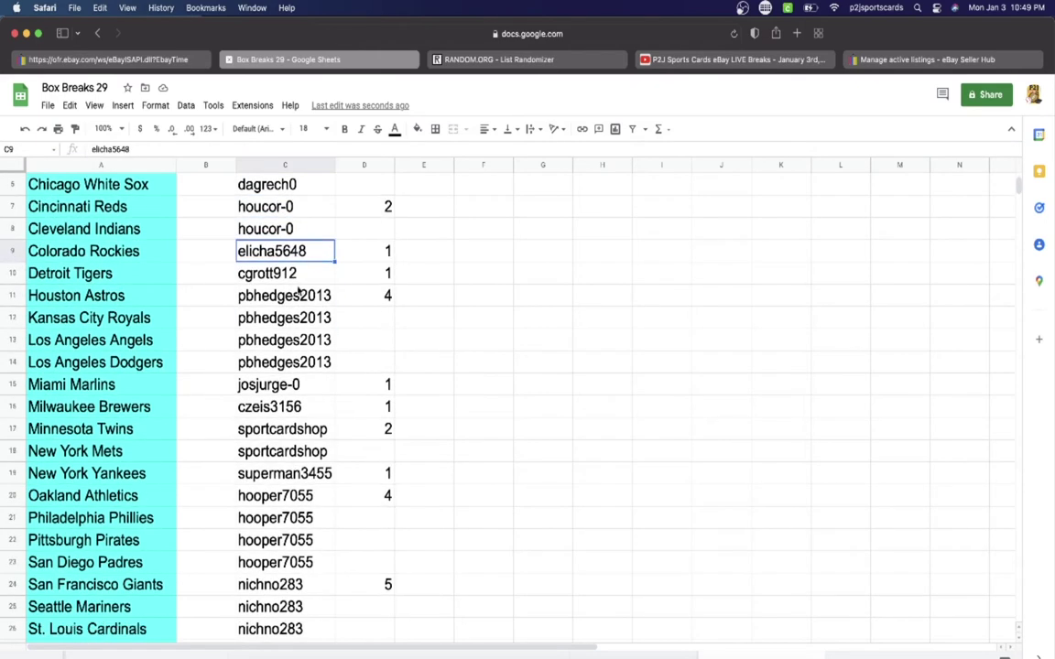
{"action": "left_click", "coordinate": [293, 273]}
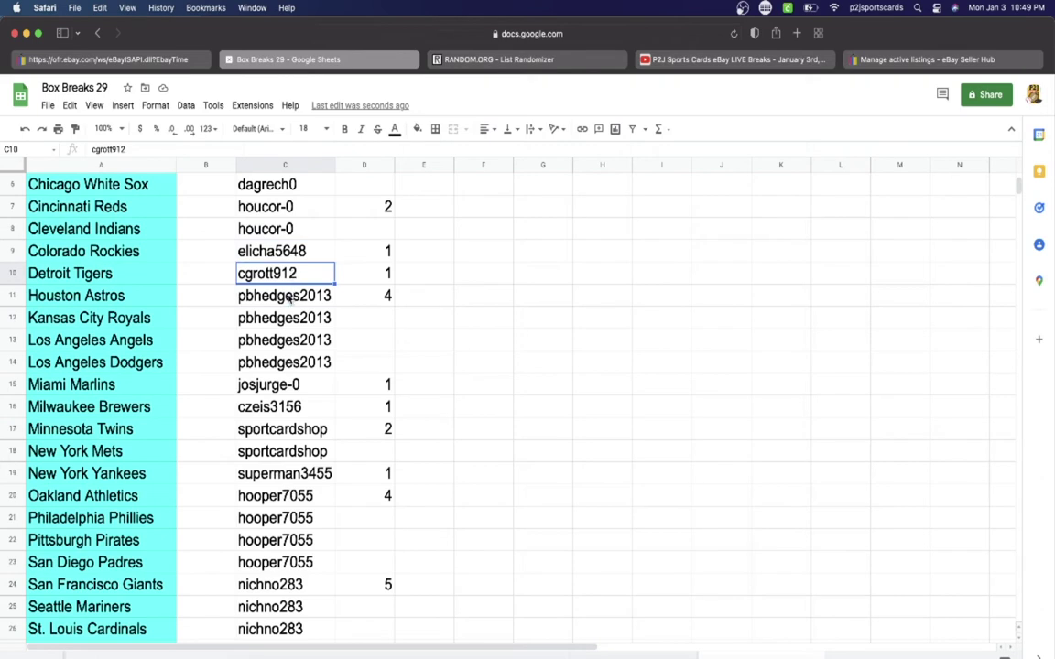
{"action": "key", "text": "Down"}
{"action": "scroll", "coordinate": [293, 232], "scroll_direction": "down", "scroll_amount": 2}
{"action": "left_click", "coordinate": [291, 318]}
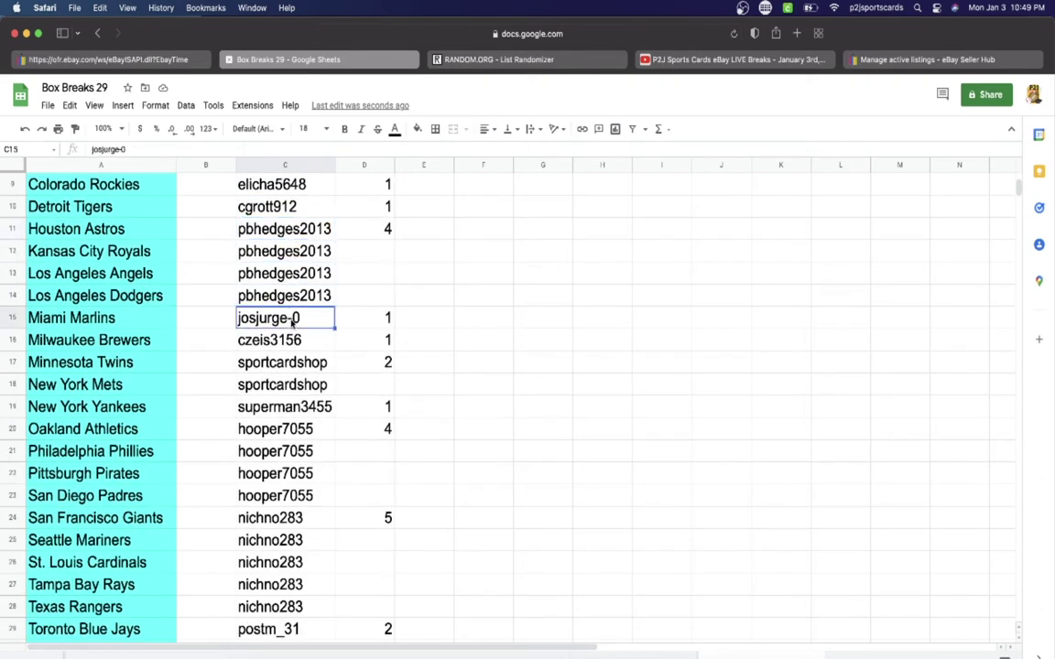
{"action": "left_click", "coordinate": [289, 339]}
{"action": "scroll", "coordinate": [290, 339], "scroll_direction": "down", "scroll_amount": 2}
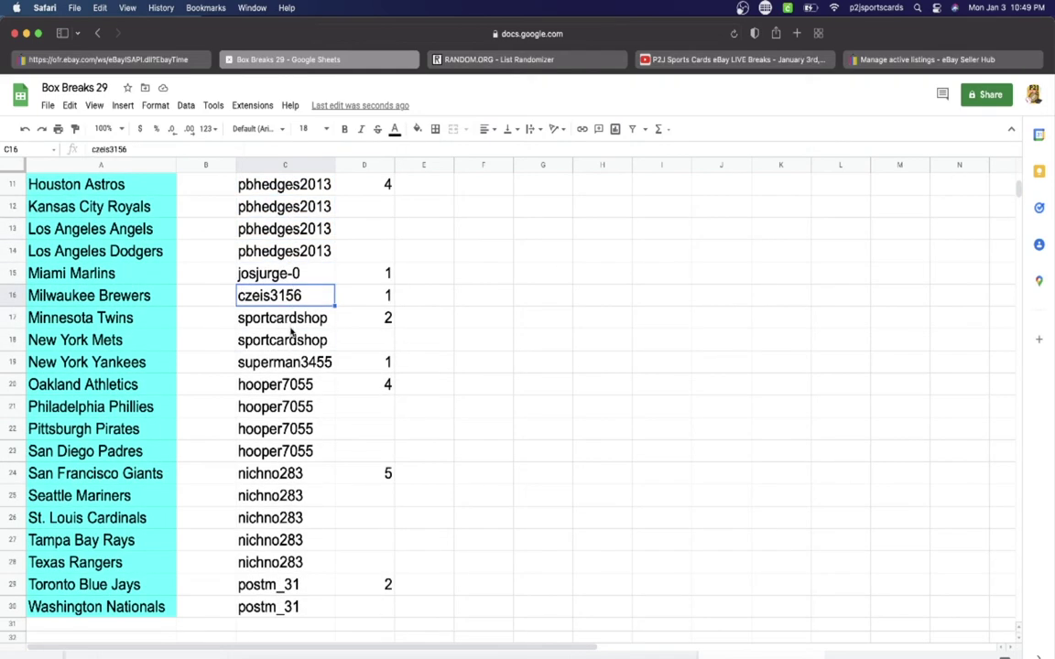
{"action": "left_click", "coordinate": [284, 316]}
{"action": "left_click", "coordinate": [293, 362]}
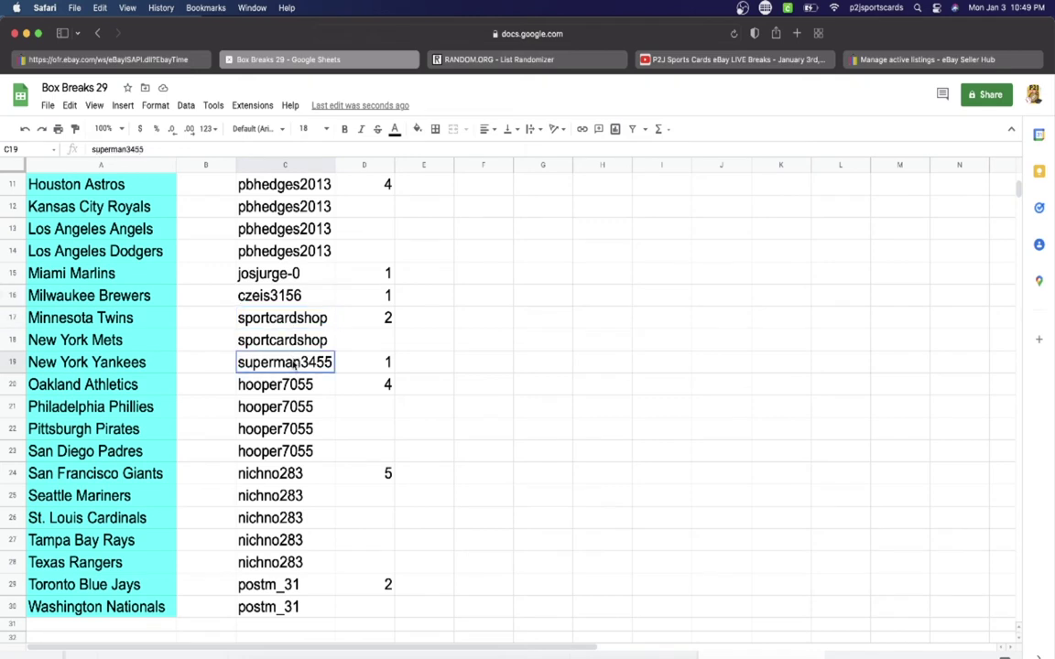
{"action": "key", "text": "Down"}
{"action": "scroll", "coordinate": [296, 311], "scroll_direction": "down", "scroll_amount": 3}
{"action": "left_click", "coordinate": [288, 408]}
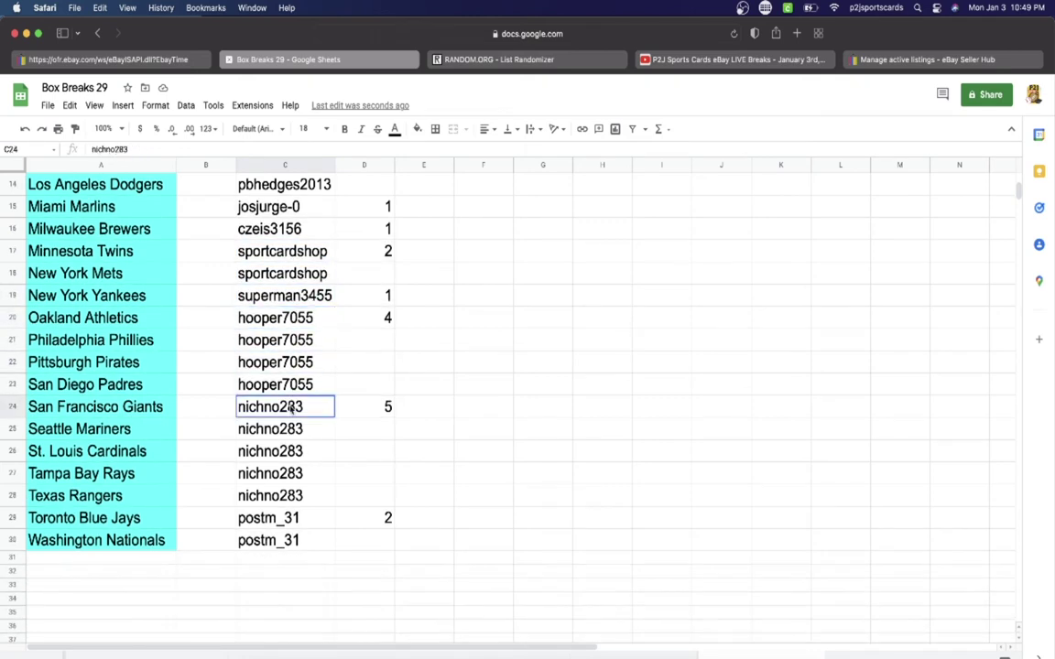
{"action": "left_click", "coordinate": [281, 520]}
{"action": "scroll", "coordinate": [266, 366], "scroll_direction": "up", "scroll_amount": 10}
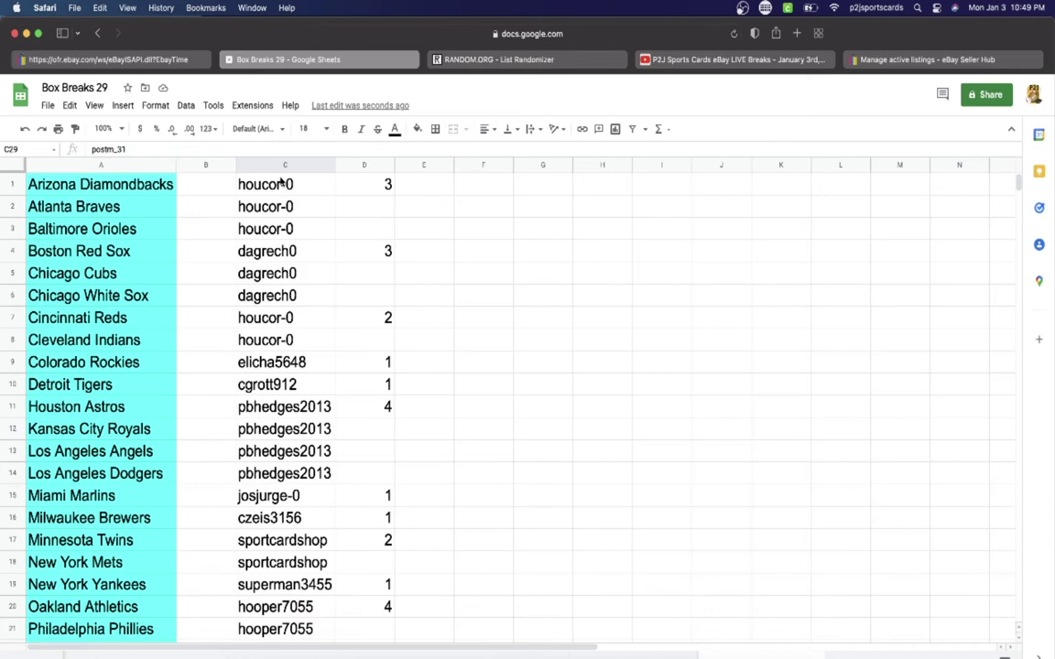
- Copy the whole column C of buyer usernames and check the list down to its end
{"action": "left_click", "coordinate": [275, 165]}
{"action": "key", "text": "super+c"}
{"action": "scroll", "coordinate": [276, 166], "scroll_direction": "down", "scroll_amount": 5}
{"action": "scroll", "coordinate": [277, 165], "scroll_direction": "down", "scroll_amount": 3}
{"action": "scroll", "coordinate": [276, 165], "scroll_direction": "up", "scroll_amount": 6}
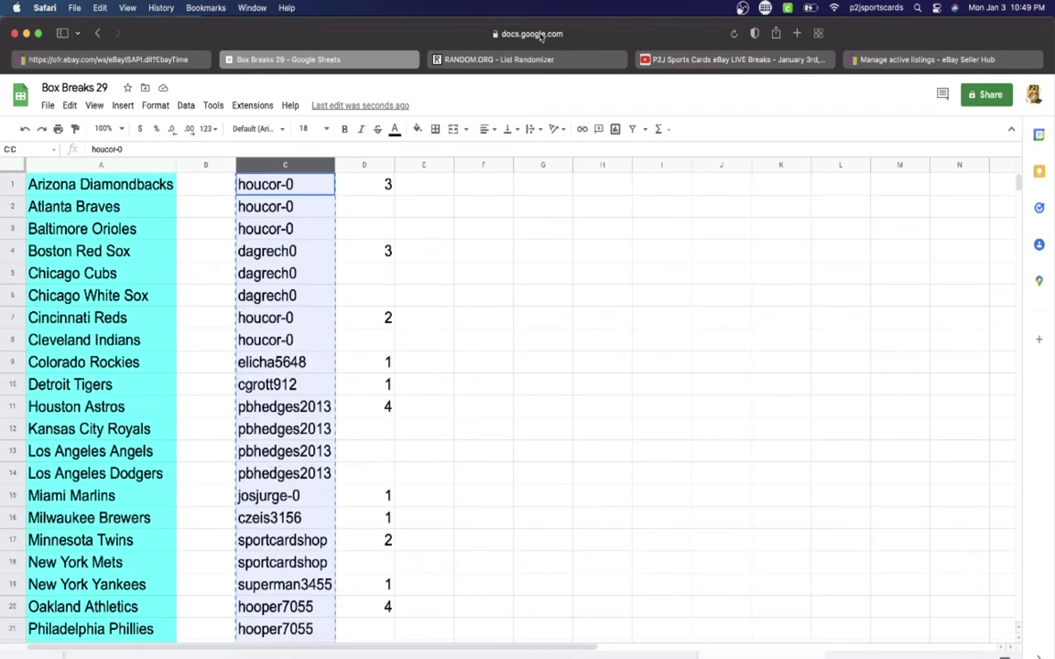
- Reload the RANDOM.ORG List Randomizer to a blank form, paste the copied usernames as list items and check them
{"action": "left_click", "coordinate": [476, 59]}
{"action": "key", "text": "super+r"}
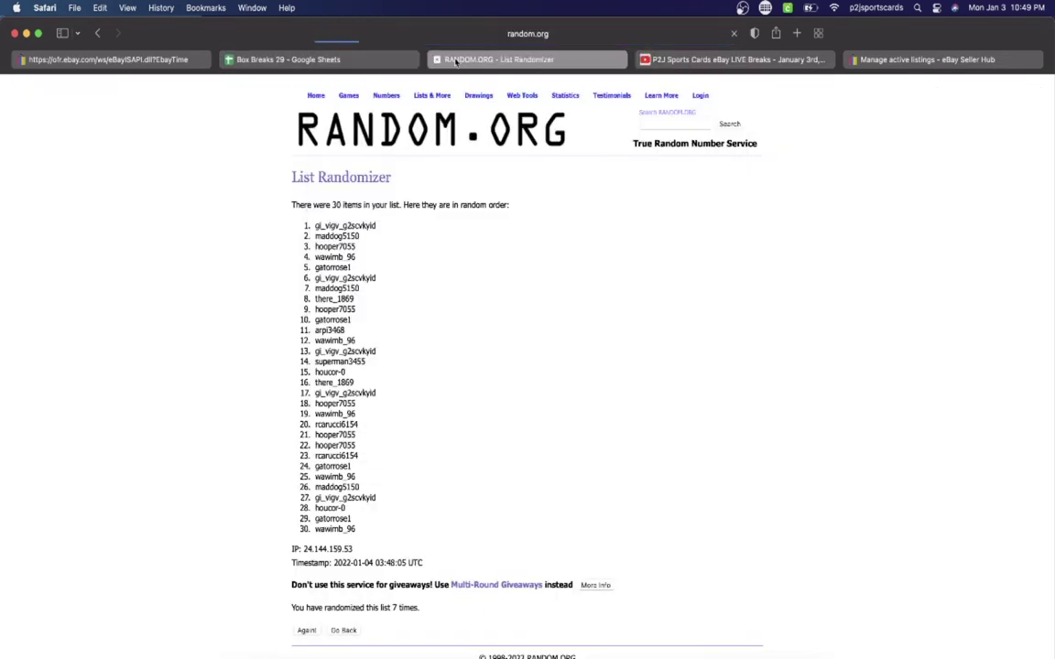
{"action": "scroll", "coordinate": [443, 352], "scroll_direction": "up", "scroll_amount": 10}
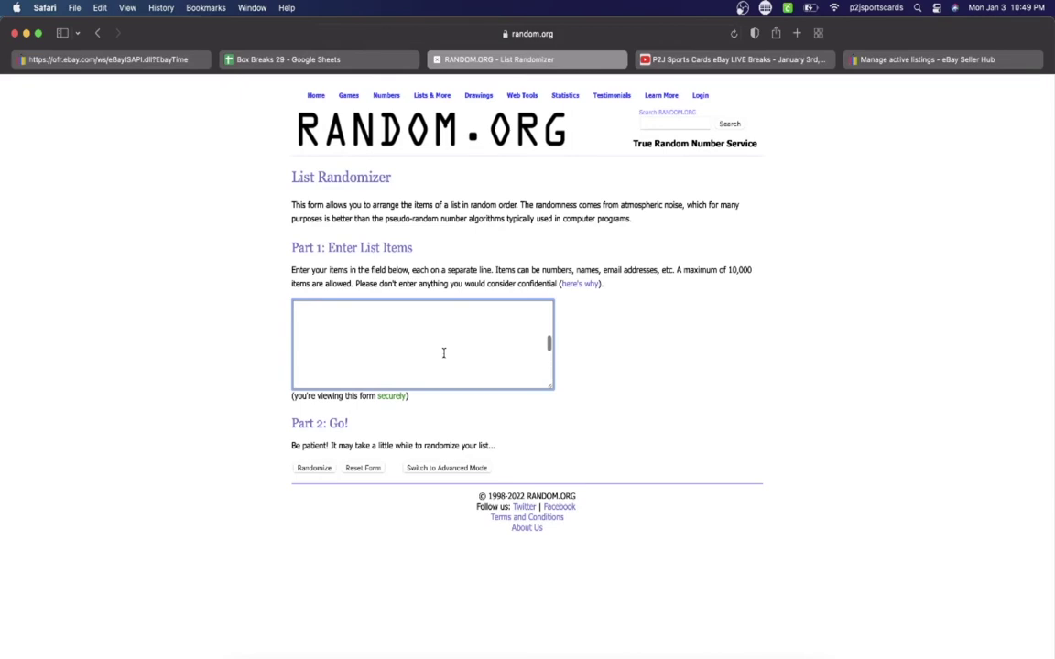
{"action": "scroll", "coordinate": [443, 353], "scroll_direction": "down", "scroll_amount": 10}
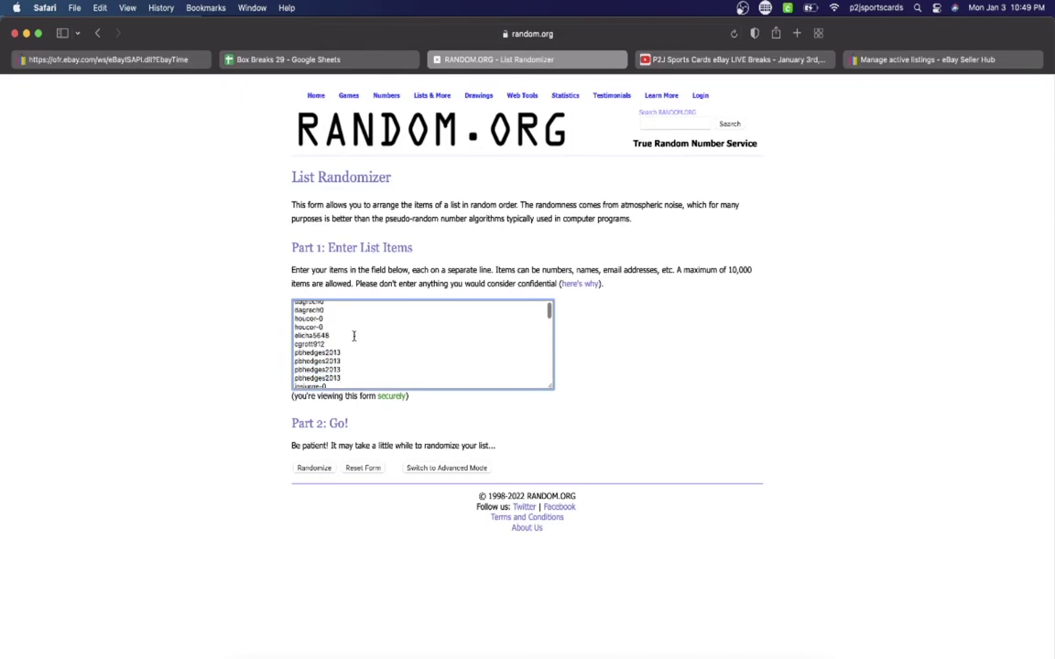
- Randomize the username list seven times in total
{"action": "left_click", "coordinate": [313, 467]}
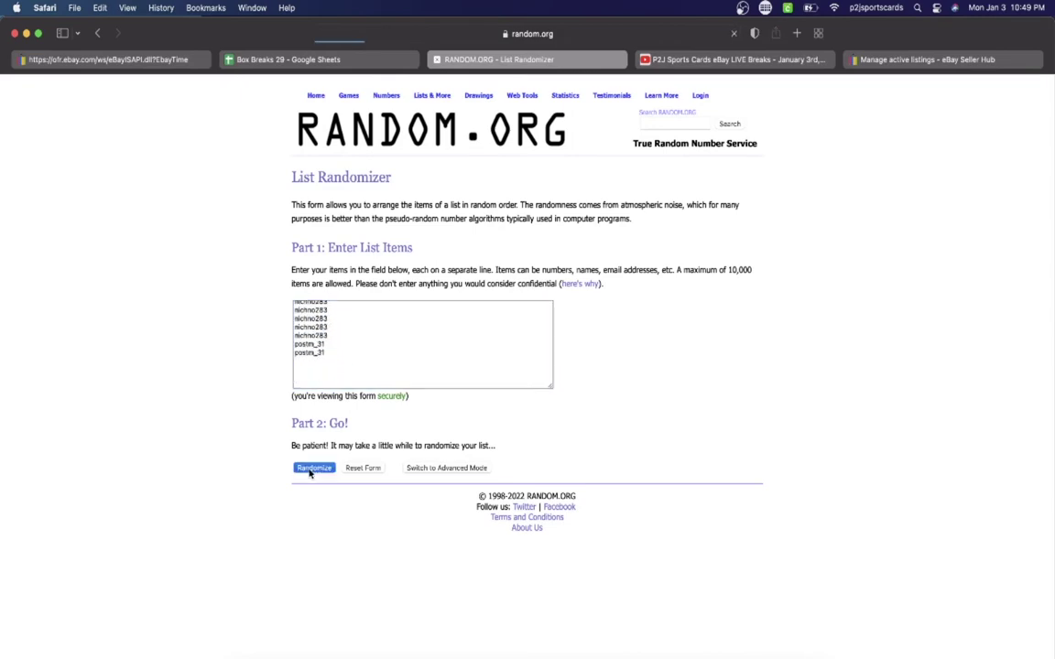
{"action": "scroll", "coordinate": [303, 428], "scroll_direction": "down", "scroll_amount": 1}
{"action": "left_click", "coordinate": [306, 596]}
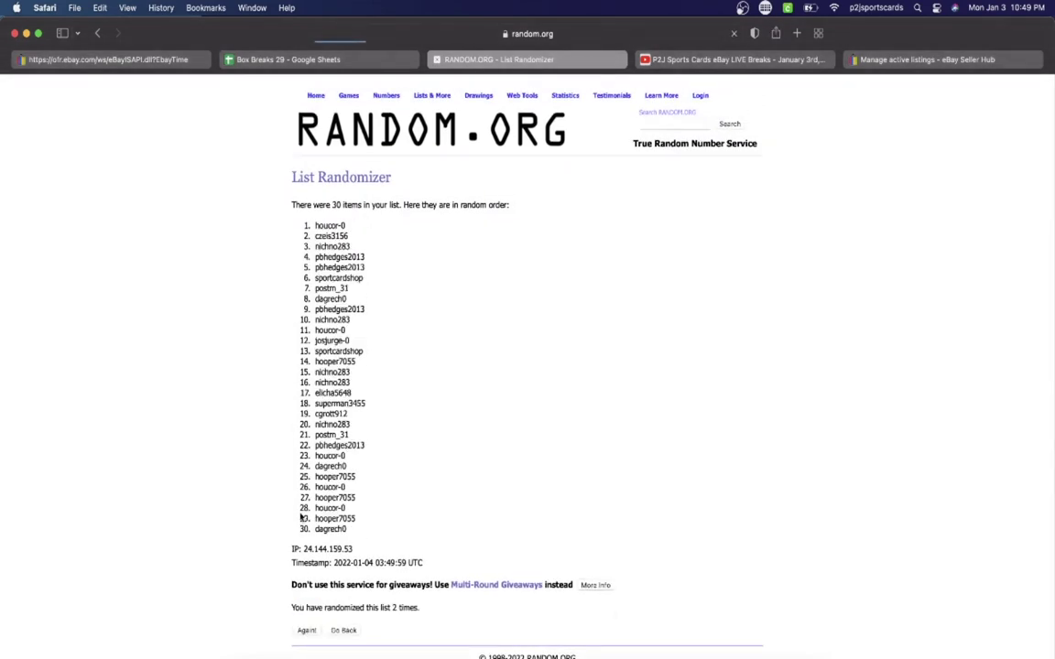
{"action": "scroll", "coordinate": [307, 600], "scroll_direction": "down", "scroll_amount": 1}
{"action": "left_click", "coordinate": [307, 598]}
{"action": "left_click", "coordinate": [306, 630]}
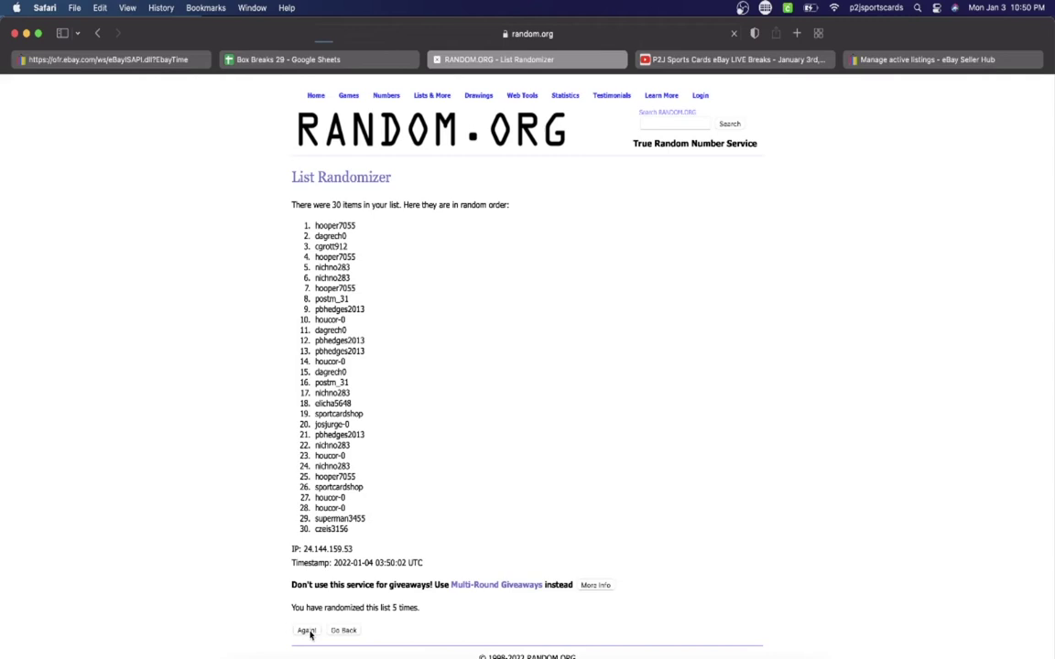
{"action": "left_click", "coordinate": [307, 630]}
{"action": "left_click", "coordinate": [307, 630]}
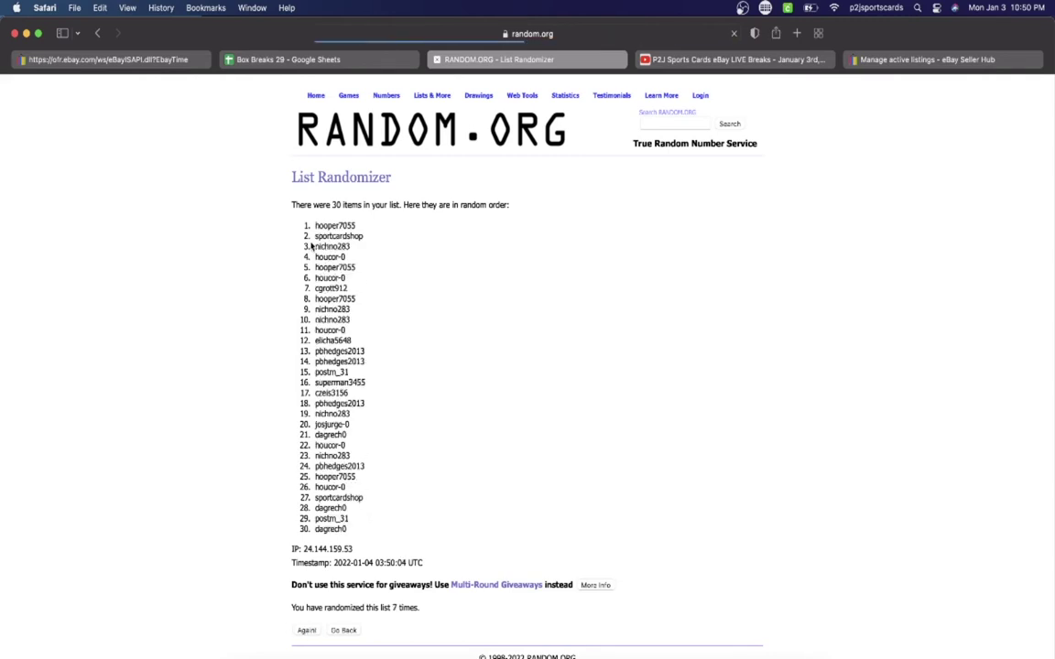
- Copy the 30 randomized usernames and paste them into column B of the Box Breaks 29 sheet, beside the teams
{"action": "left_click_drag", "start_coordinate": [314, 225], "coordinate": [377, 536]}
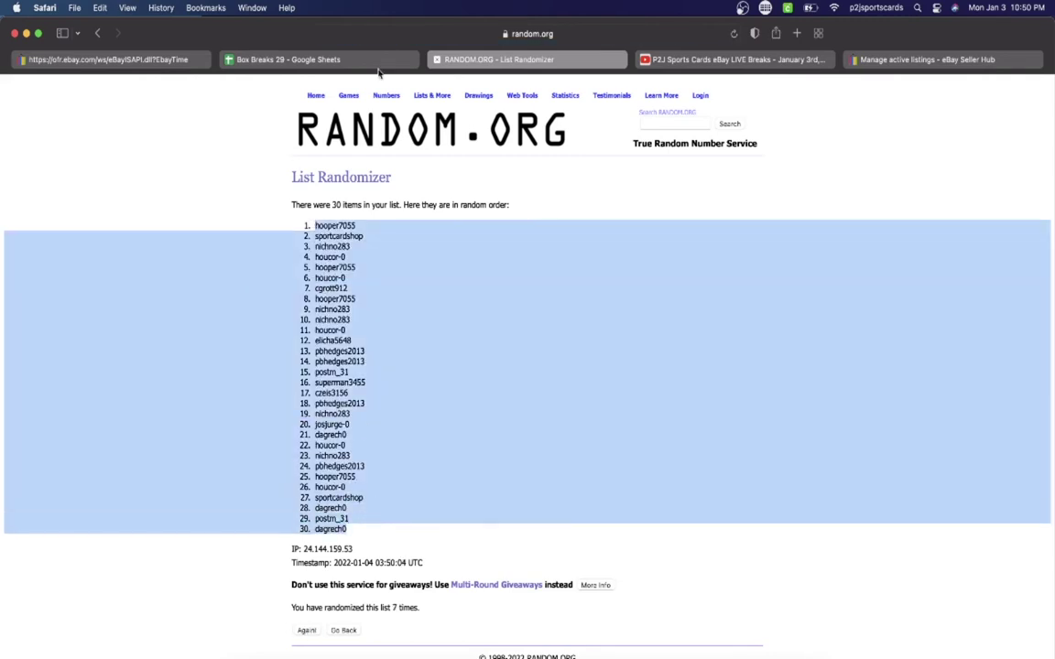
{"action": "left_click", "coordinate": [284, 60]}
{"action": "left_click", "coordinate": [206, 165]}
{"action": "key", "text": "cmd+v"}
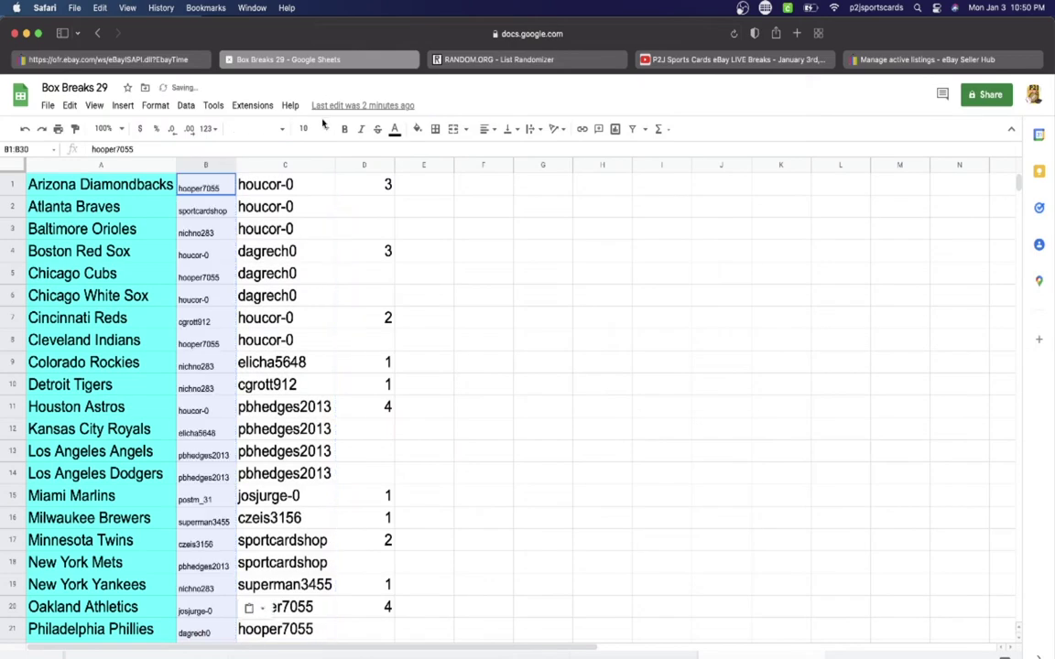
- Set the pasted usernames in B1:B30 to font size 18 and fit column B's width to its contents
{"action": "left_click", "coordinate": [306, 128]}
{"action": "left_click", "coordinate": [309, 320]}
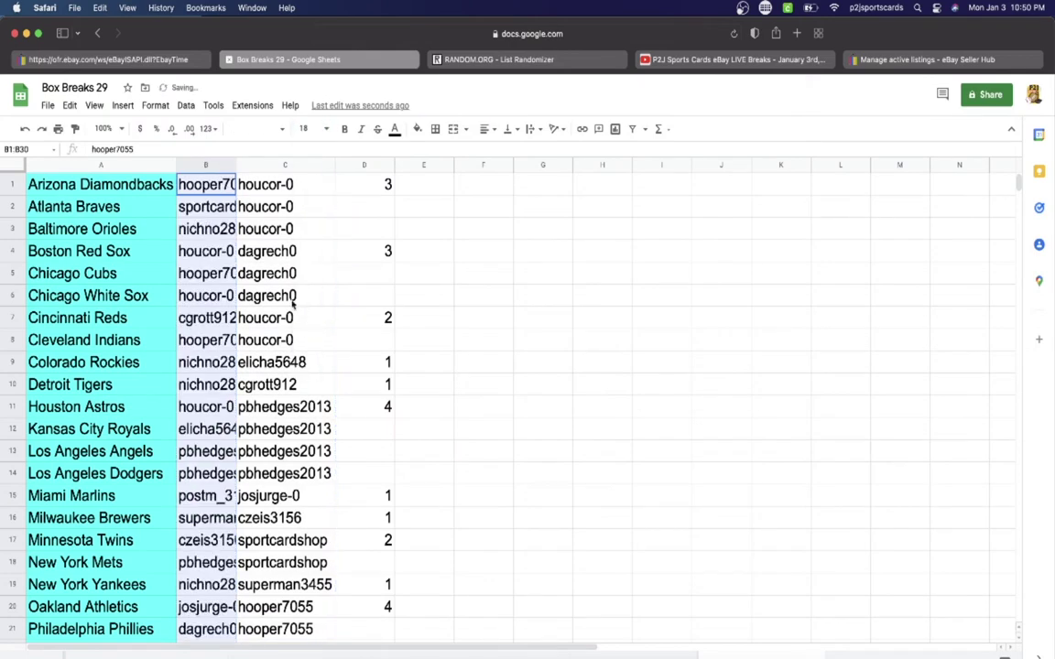
{"action": "double_click", "coordinate": [236, 165]}
{"action": "scroll", "coordinate": [235, 203], "scroll_direction": "down", "scroll_amount": 5}
{"action": "scroll", "coordinate": [236, 203], "scroll_direction": "up", "scroll_amount": 5}
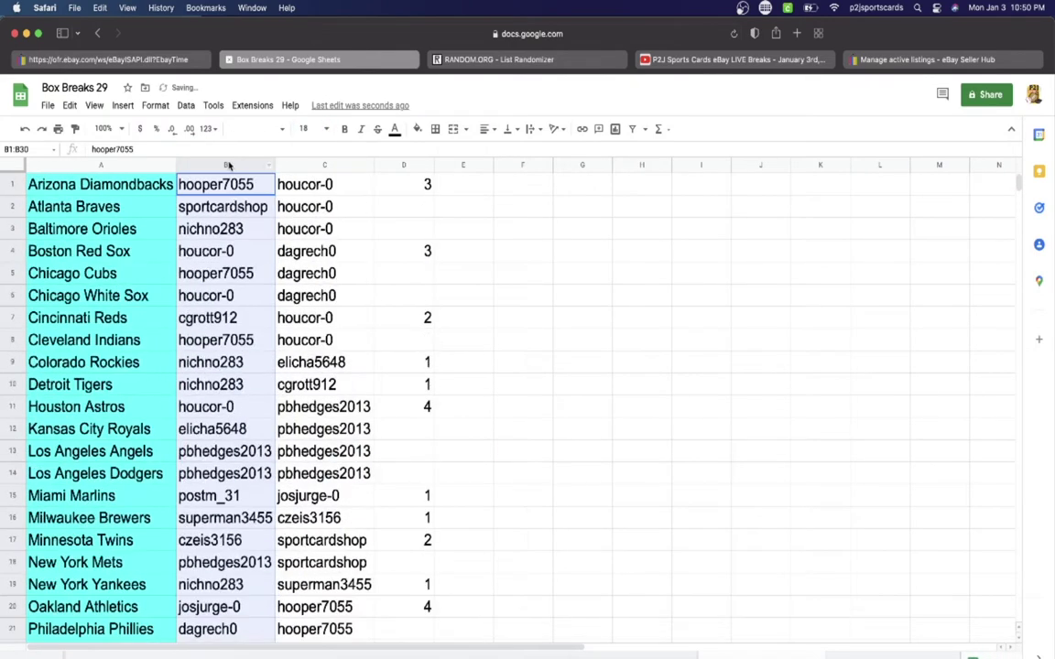
- Go through column B row by row from B1 past B30, reading the username assigned to each team from Arizona Diamondbacks to Washington Nationals
{"action": "left_click", "coordinate": [229, 181]}
{"action": "key", "text": "Down"}
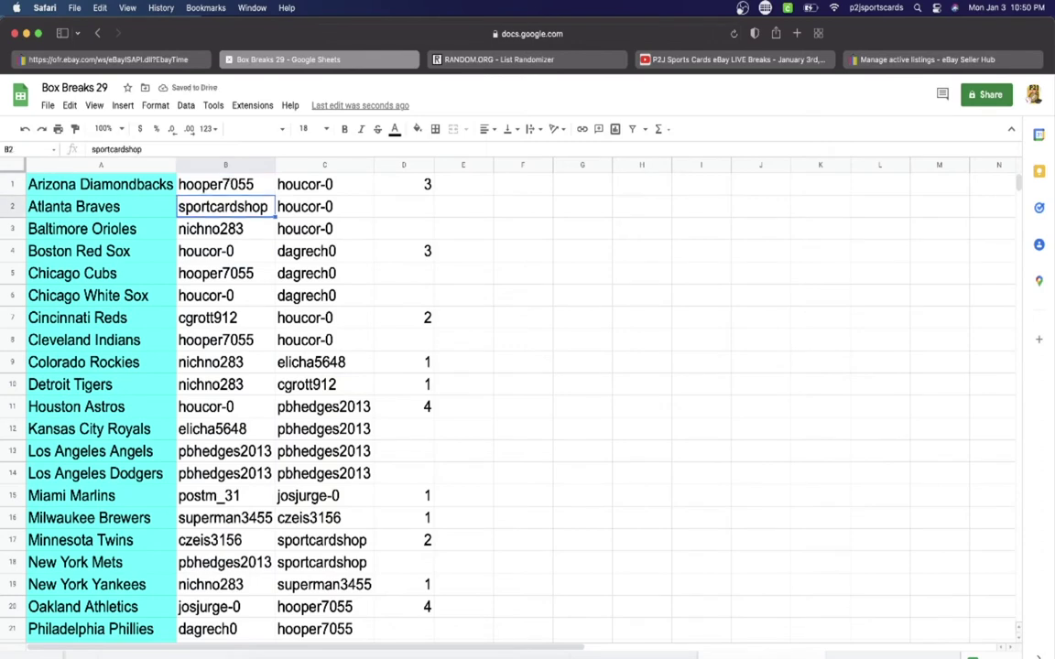
{"action": "key", "text": "Down"}
{"action": "key", "text": "Down"}
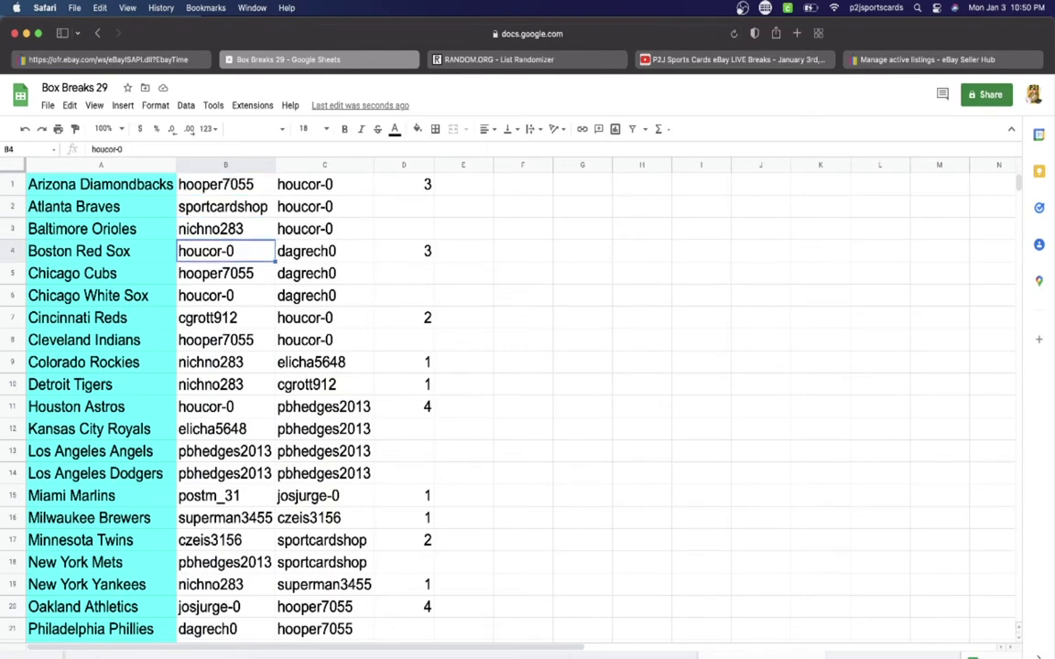
{"action": "key", "text": "Down"}
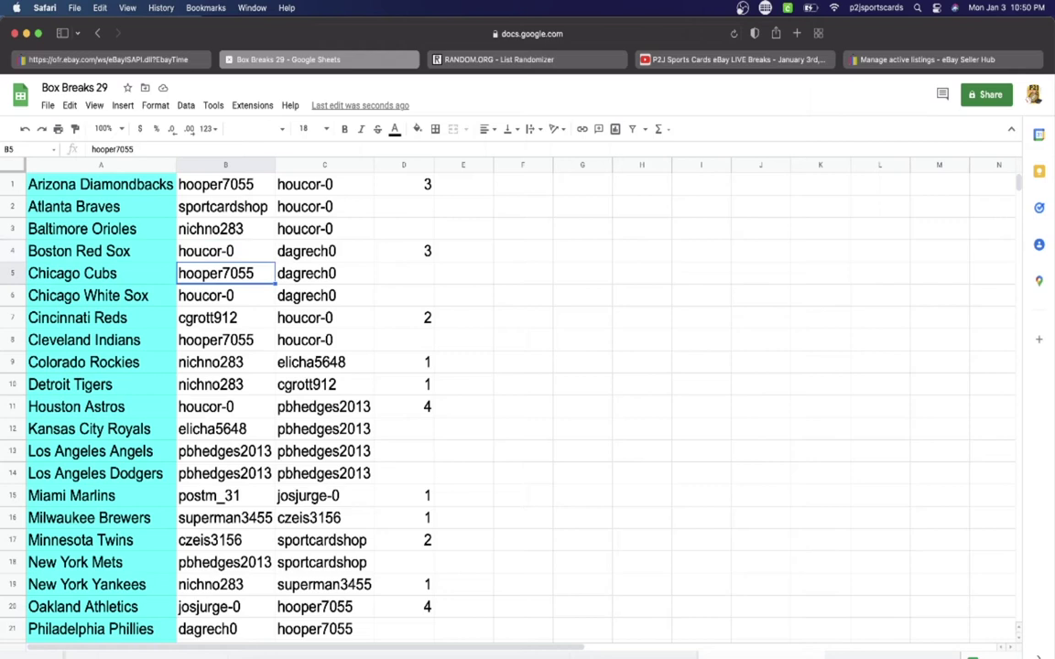
{"action": "key", "text": "Down"}
{"action": "key", "text": "Down"}
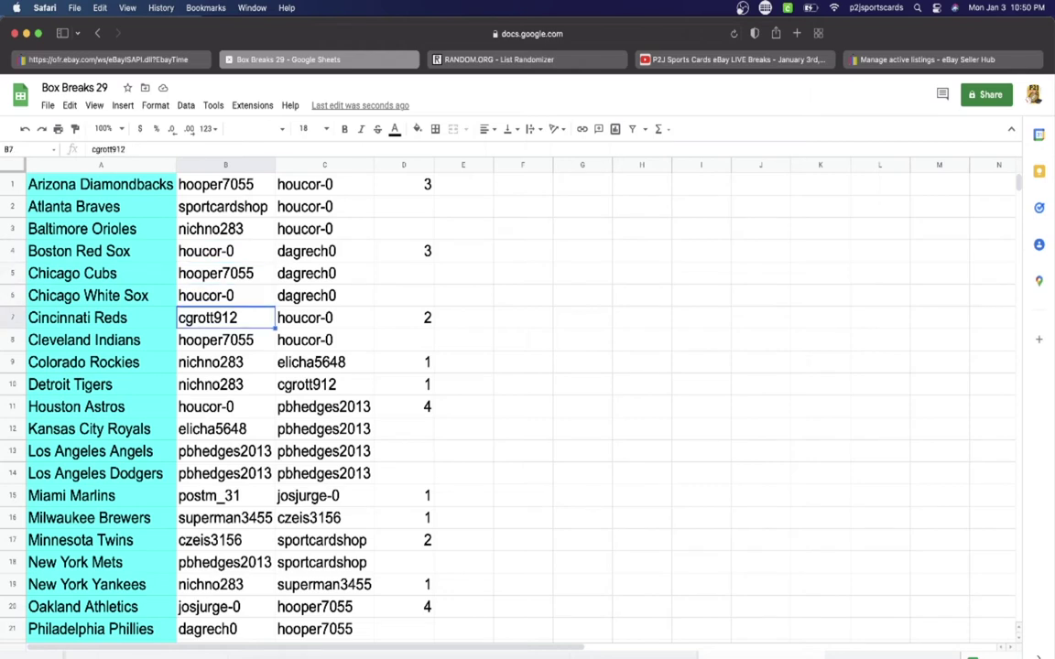
{"action": "key", "text": "Down"}
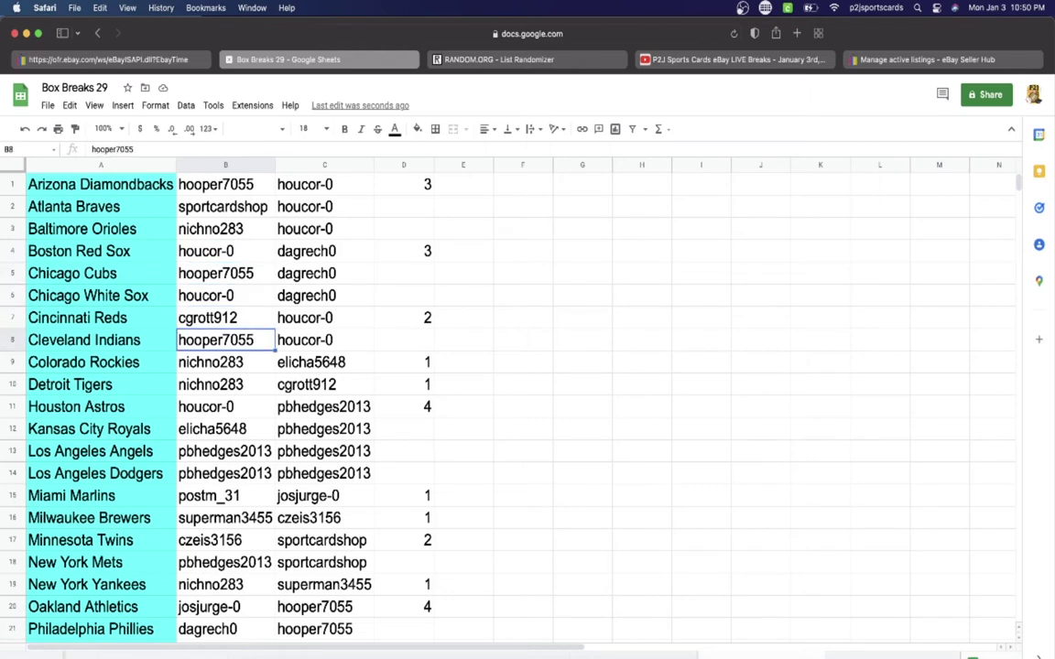
{"action": "key", "text": "Down"}
{"action": "key", "text": "Down"}
{"action": "key", "text": "Down"}
{"action": "key", "text": "Down"}
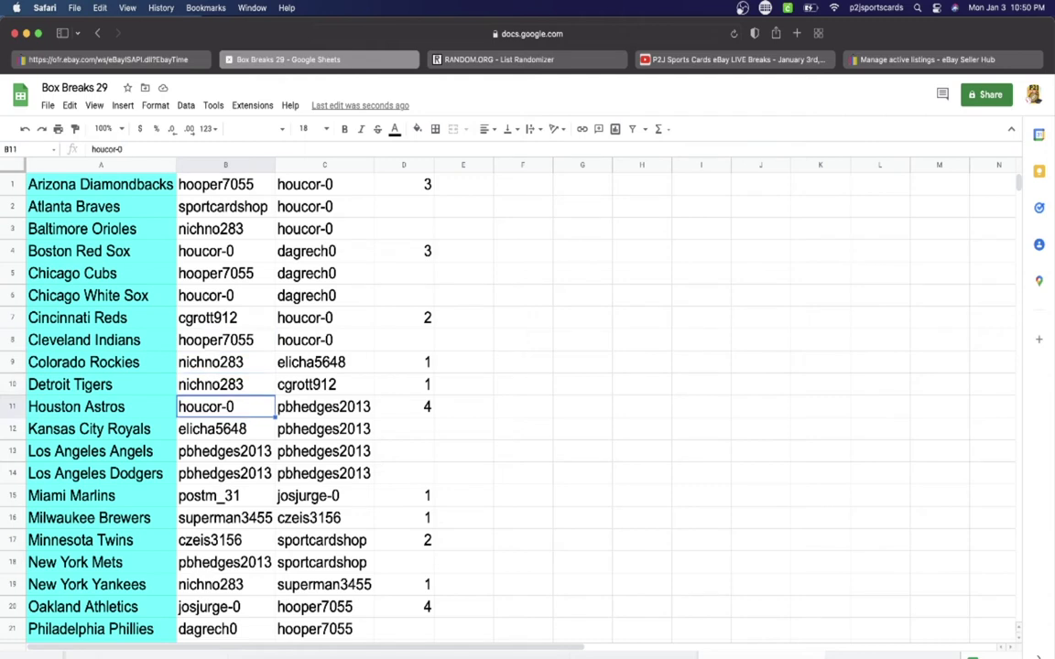
{"action": "key", "text": "Down"}
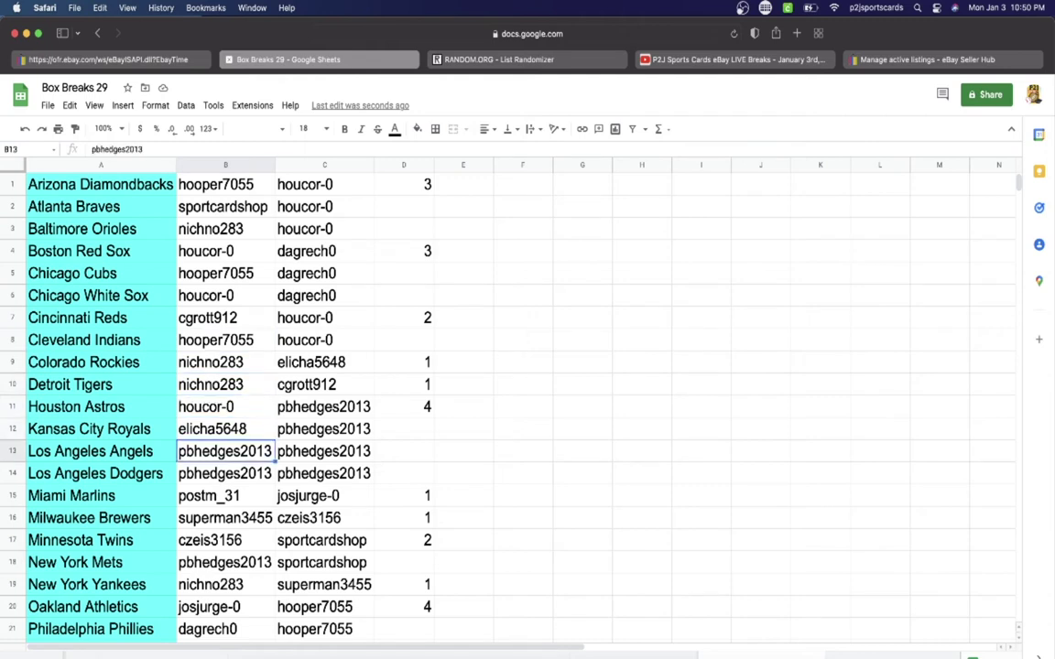
{"action": "key", "text": "Down"}
{"action": "key", "text": "Down"}
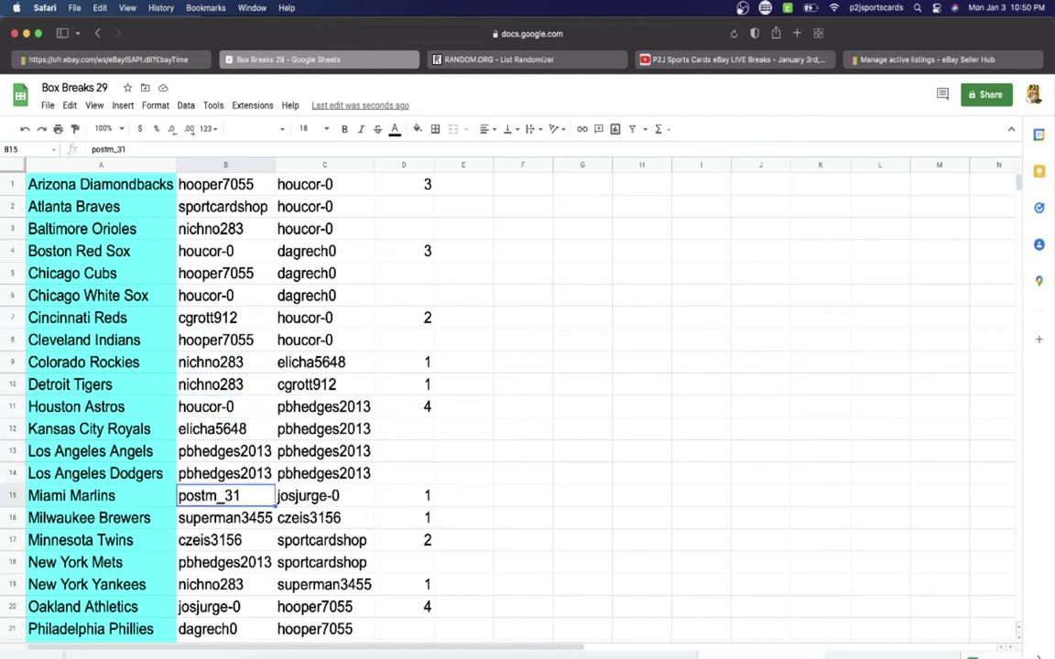
{"action": "key", "text": "Down"}
{"action": "key", "text": "Down"}
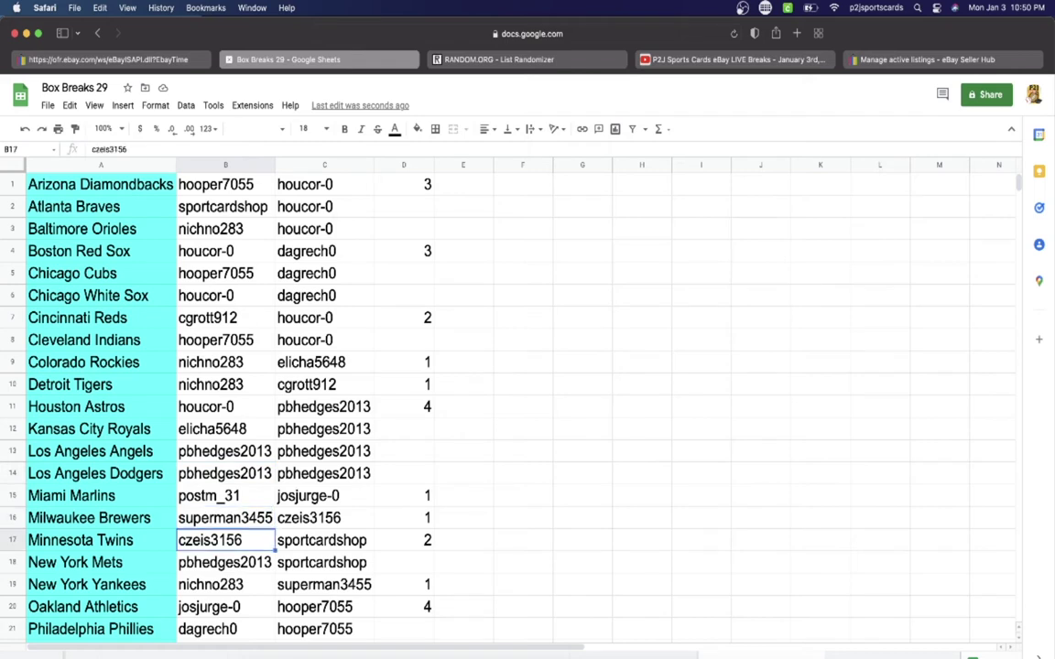
{"action": "key", "text": "Down"}
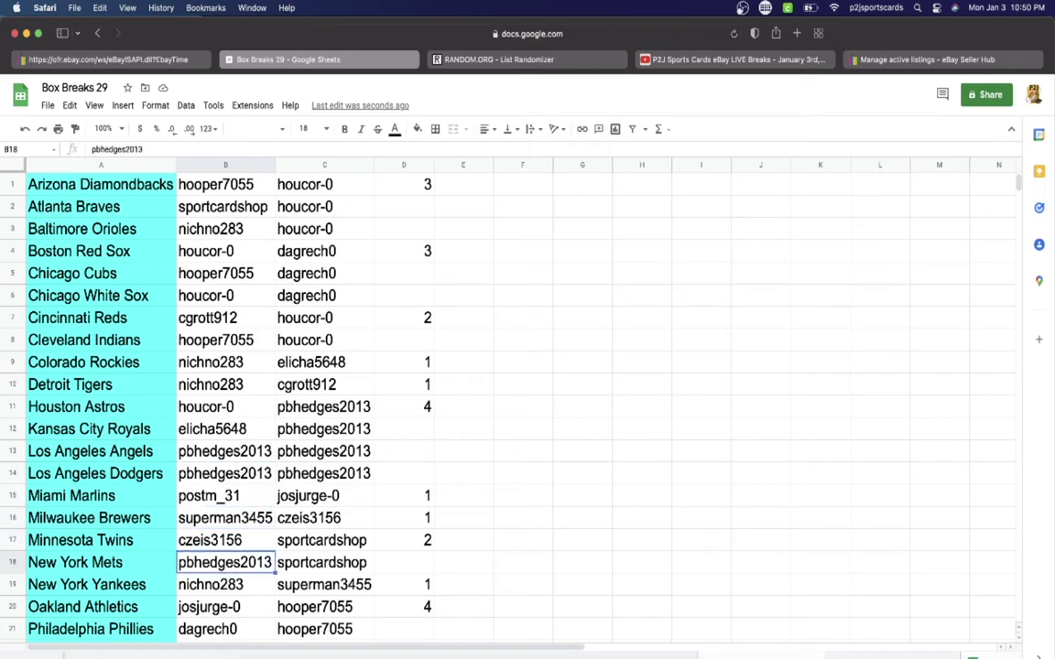
{"action": "key", "text": "Down"}
{"action": "key", "text": "Down"}
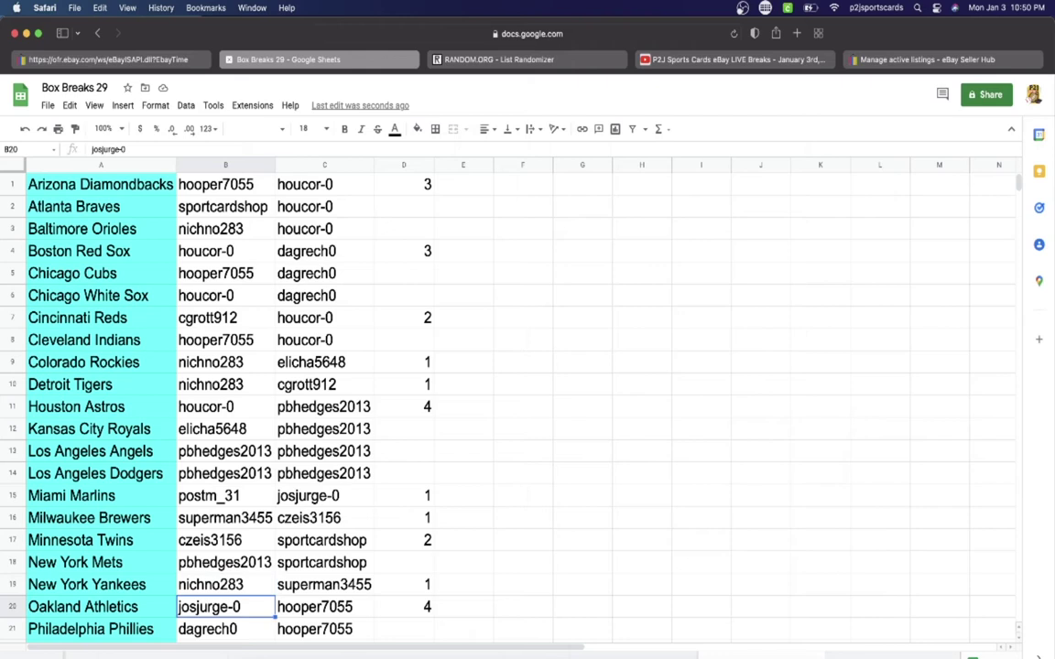
{"action": "key", "text": "Down"}
{"action": "key", "text": "Down"}
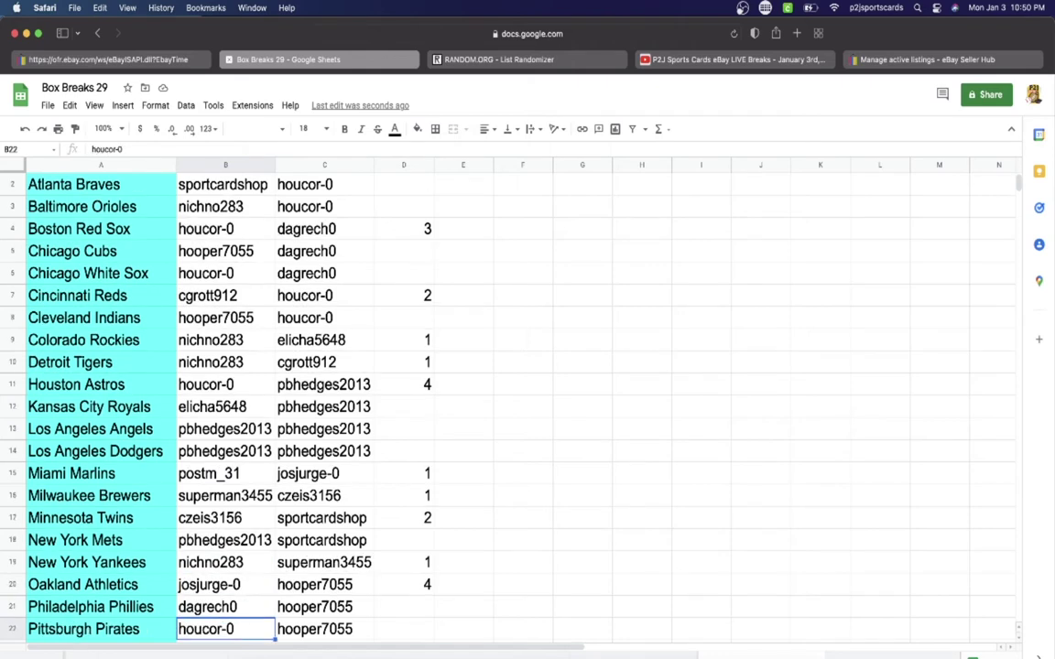
{"action": "key", "text": "Down"}
{"action": "key", "text": "Down"}
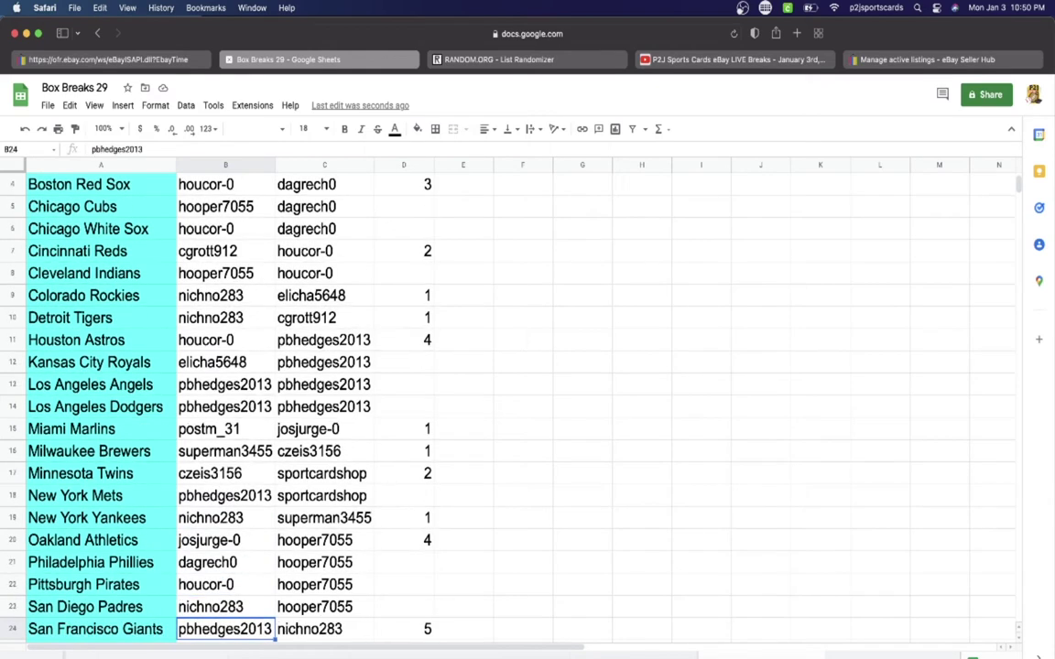
{"action": "key", "text": "Down"}
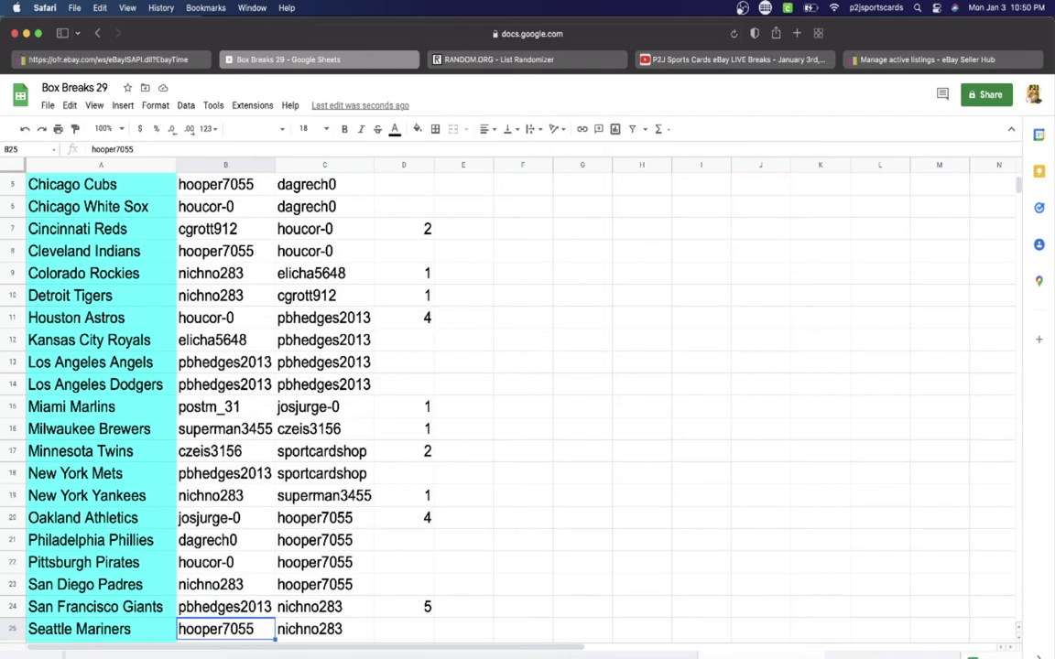
{"action": "key", "text": "Down"}
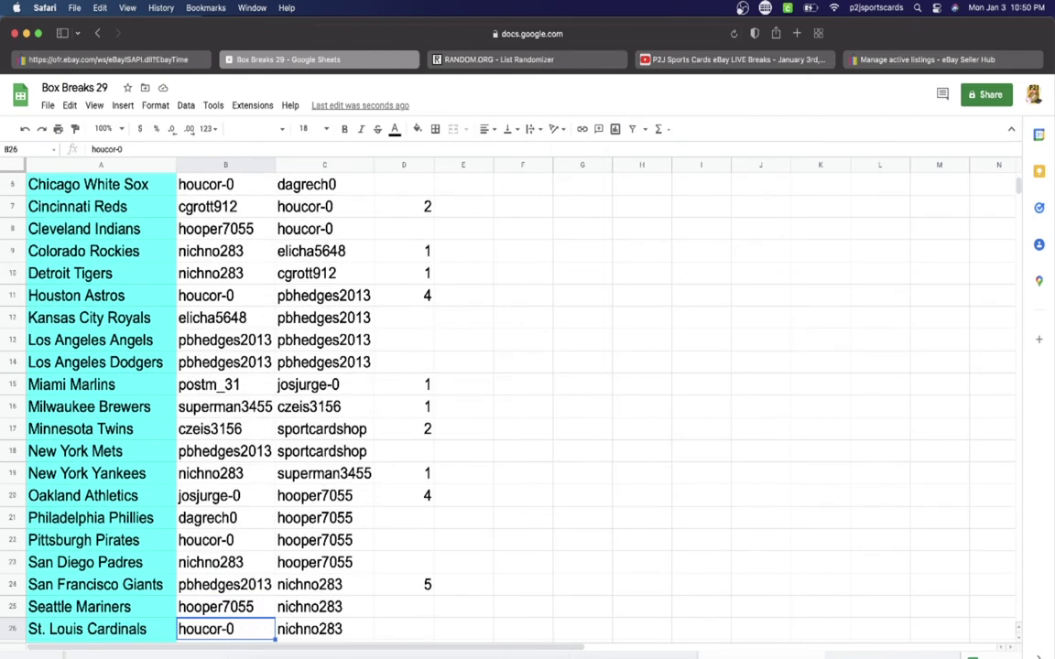
{"action": "key", "text": "Down"}
{"action": "key", "text": "Down"}
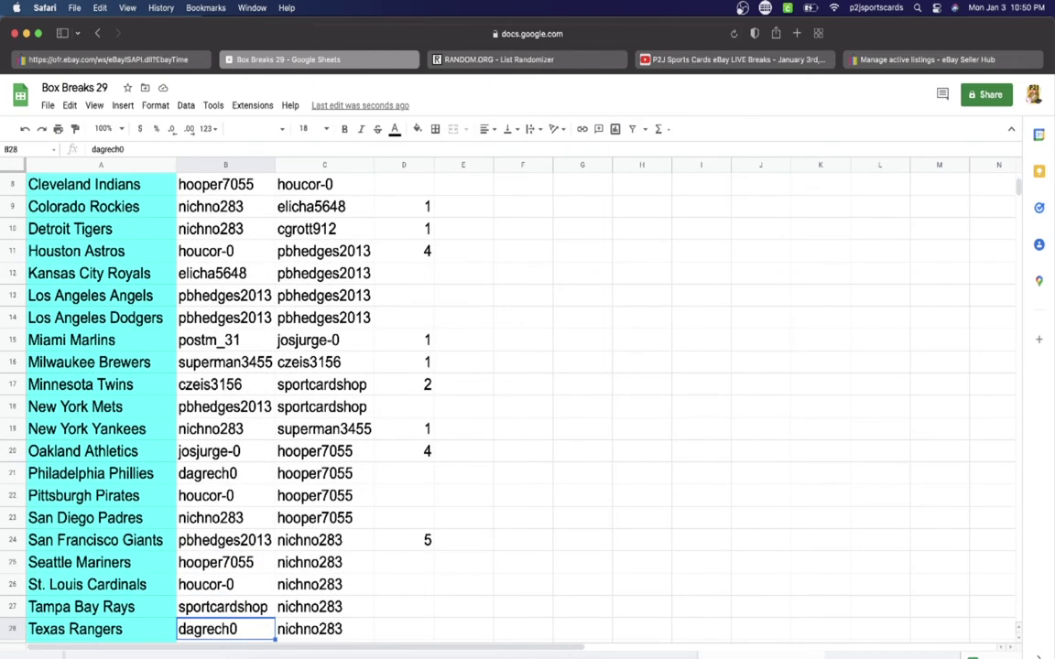
{"action": "key", "text": "Down"}
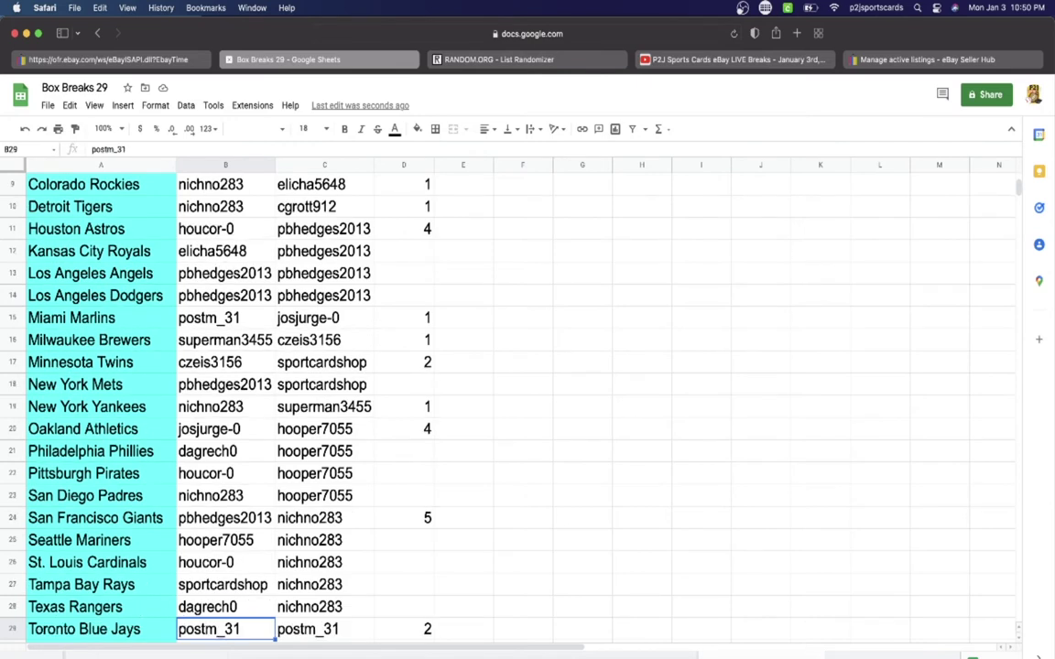
{"action": "key", "text": "Down"}
{"action": "key", "text": "Down"}
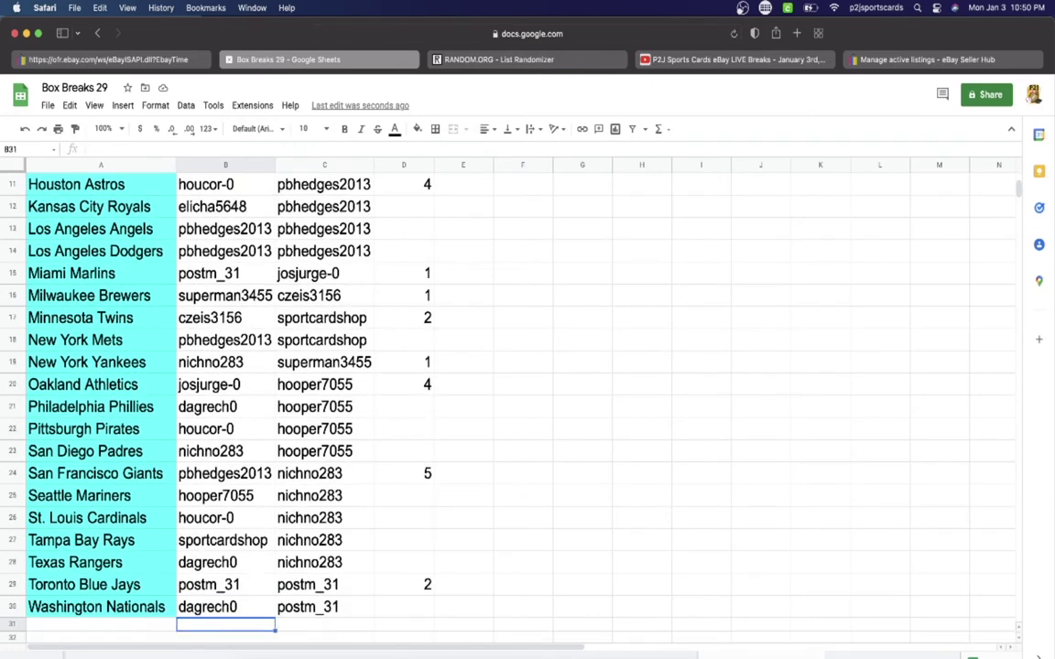
- Go back up column B through the assigned usernames to the Arizona Diamondbacks row
{"action": "key", "text": "Up"}
{"action": "key", "text": "Up"}
{"action": "key", "text": "Up"}
{"action": "key", "text": "Up"}
{"action": "key", "text": "Up"}
{"action": "key", "text": "Up"}
{"action": "key", "text": "Up"}
{"action": "key", "text": "Up"}
{"action": "key", "text": "Up"}
{"action": "key", "text": "Up"}
{"action": "key", "text": "Up"}
{"action": "key", "text": "Up"}
{"action": "key", "text": "Up"}
{"action": "key", "text": "Up"}
{"action": "key", "text": "Up"}
{"action": "key", "text": "Up"}
{"action": "key", "text": "Up"}
{"action": "key", "text": "Up"}
{"action": "key", "text": "Up"}
{"action": "key", "text": "Up"}
{"action": "key", "text": "Up"}
{"action": "key", "text": "Up"}
{"action": "key", "text": "Up"}
{"action": "key", "text": "Up"}
{"action": "key", "text": "Up"}
{"action": "key", "text": "Up"}
{"action": "key", "text": "Up"}
{"action": "key", "text": "Up"}
{"action": "key", "text": "Up"}
{"action": "key", "text": "Up"}
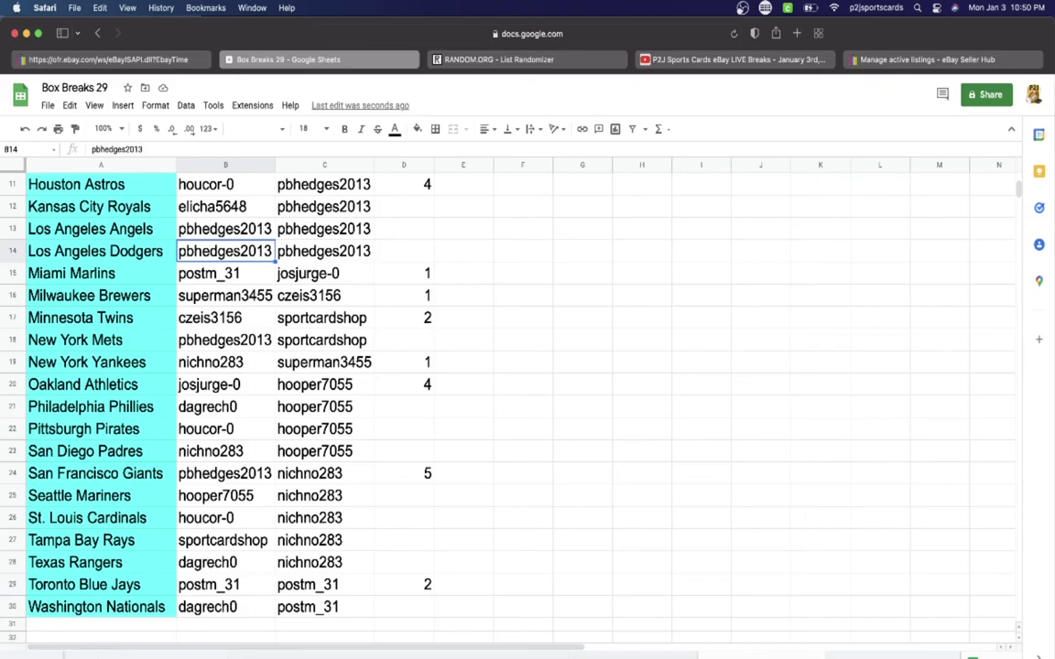